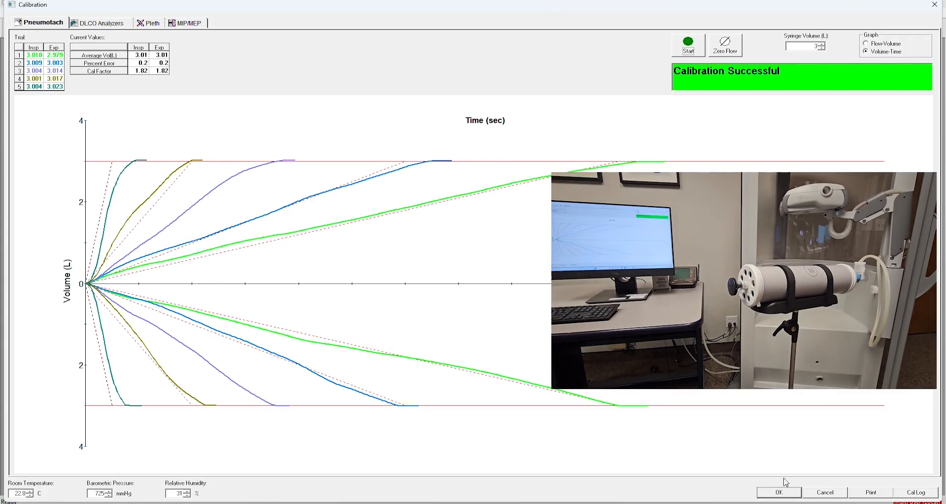
- Accept the successful pneumotach calibration and close the calibration window
left_click(792, 494)
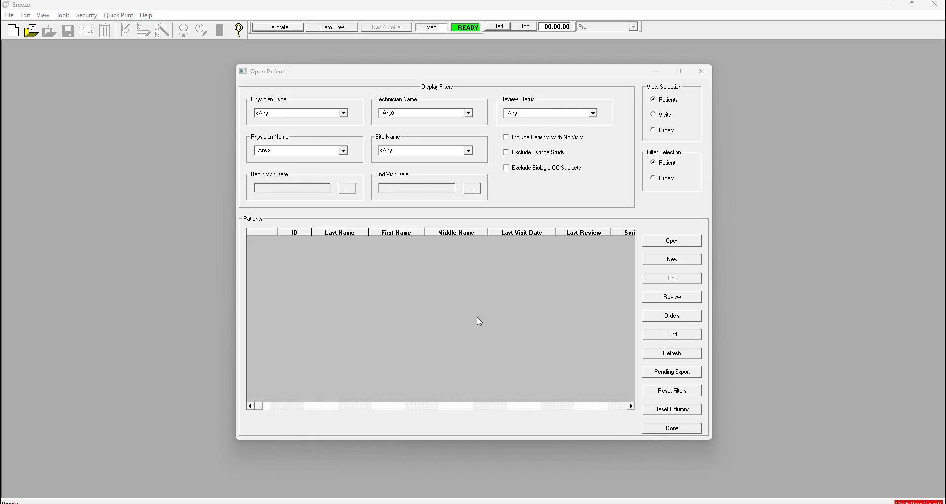
- Start a new patient flagged as a syringe study with BTPS correction off
left_click(652, 258)
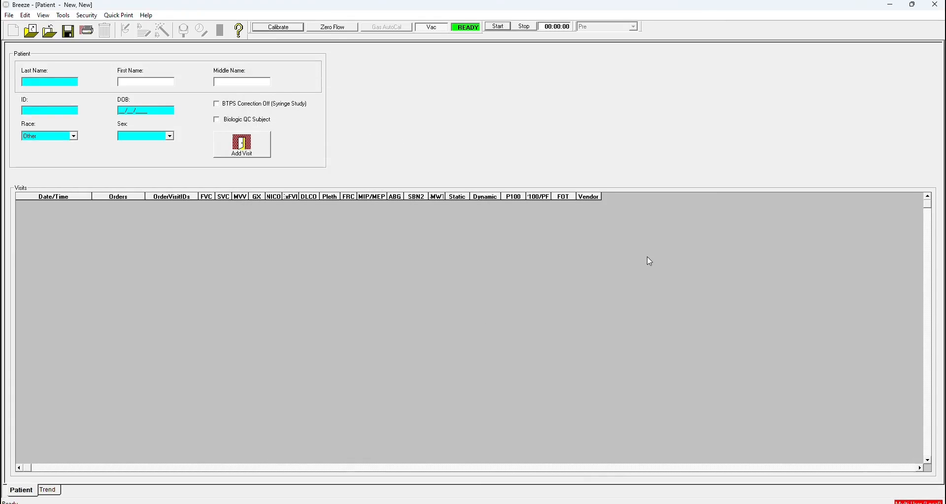
left_click(220, 106)
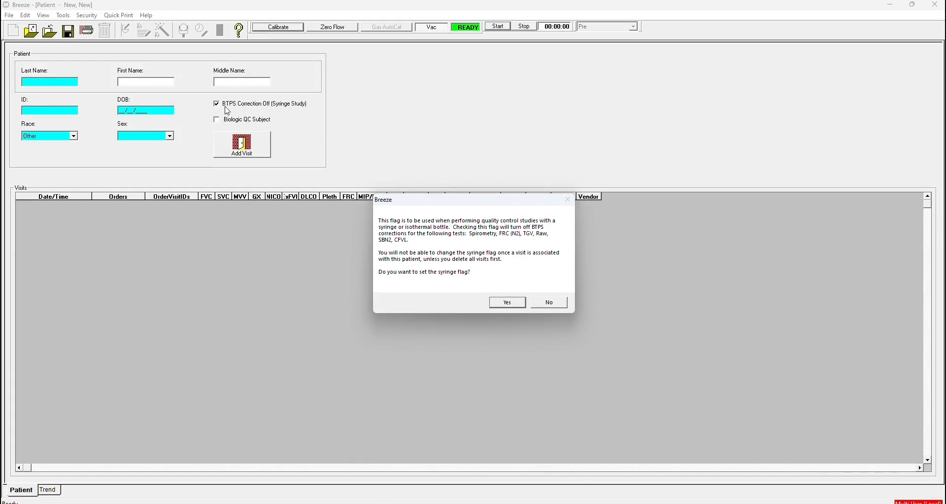
left_click(508, 304)
- Enter last name 'Syringe QC' and the patient ID, then add a visit
left_click(28, 83)
type("Syringe QC")
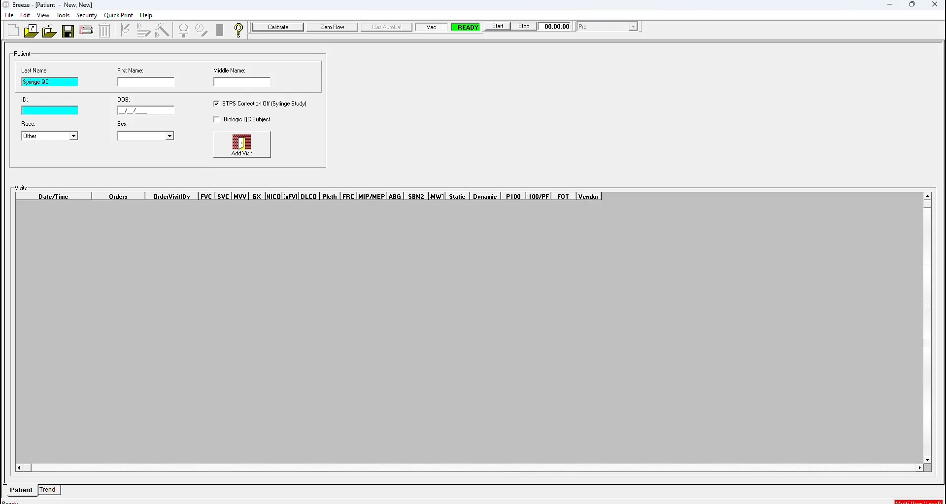
left_click(34, 110)
type("Syringe QC")
left_click(233, 146)
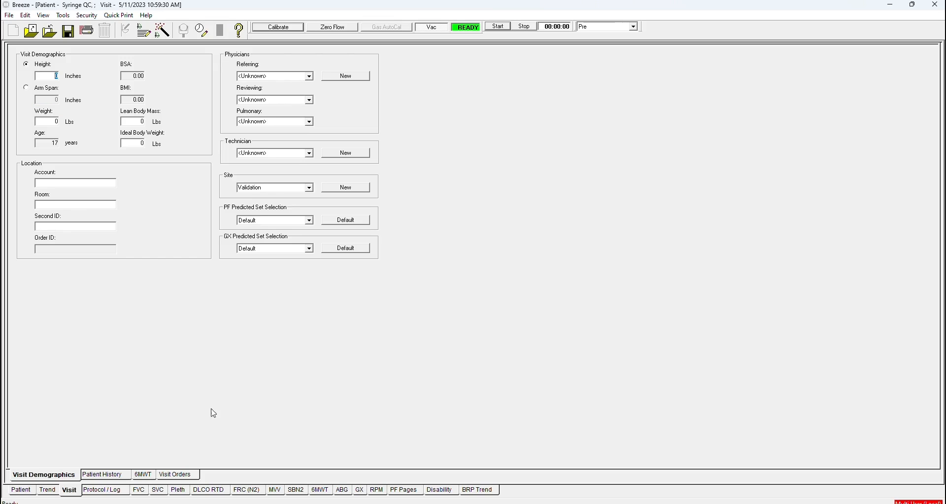
- Open the FVC test screen for the Syringe QC visit
left_click(140, 490)
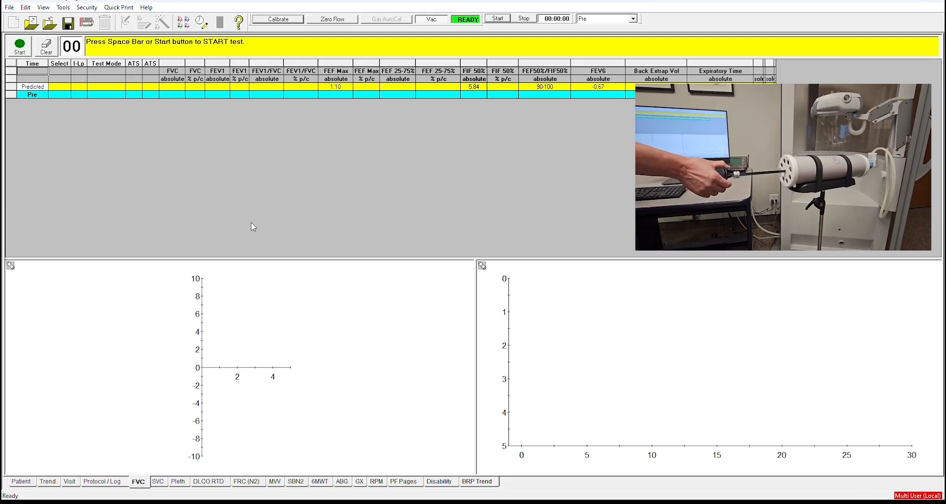
- Record two FVC syringe trials, at 11:00:09 and 11:00:26, the second near 3.00 L FVC
key("space")
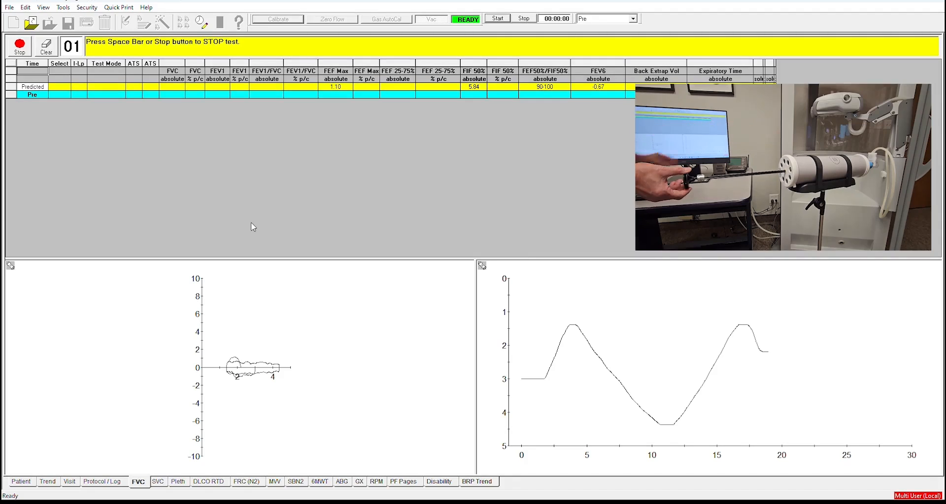
key("space")
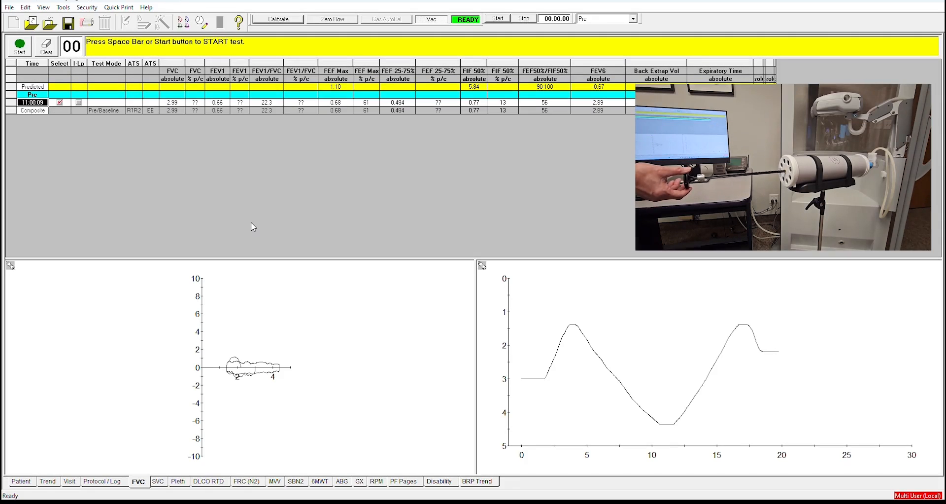
key("space")
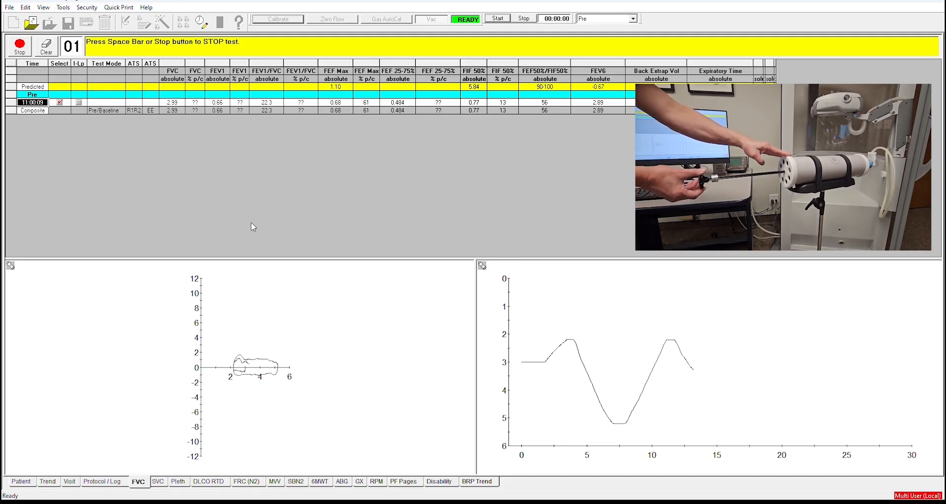
key("space")
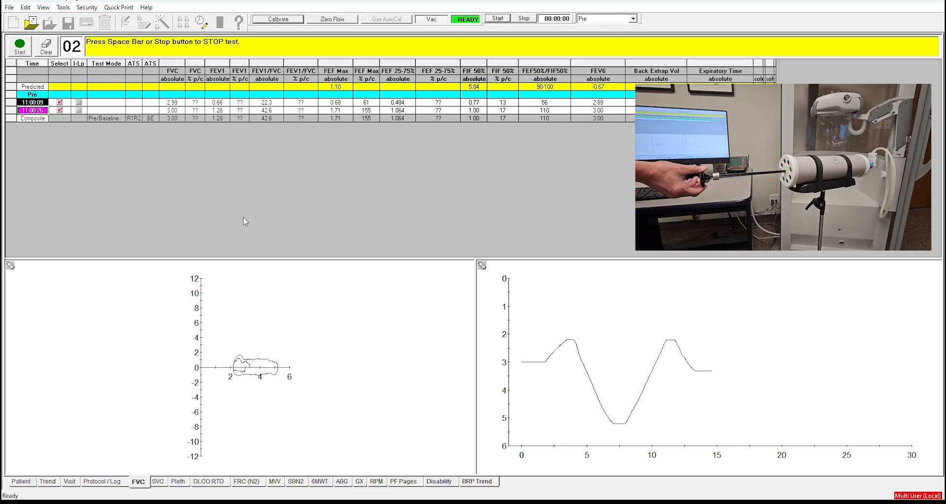
- Record FVC trials at 11:00:40, 11:00:53 and 11:01:04, then begin another trial
key("space")
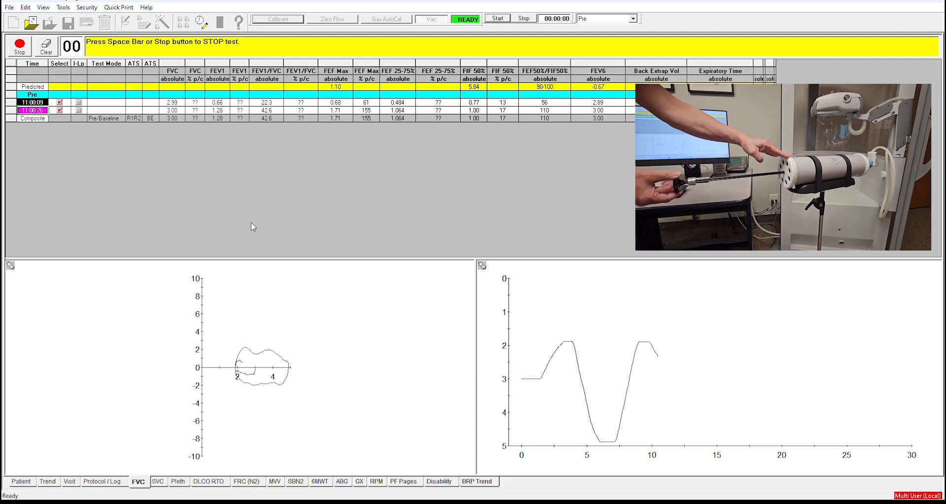
key("space")
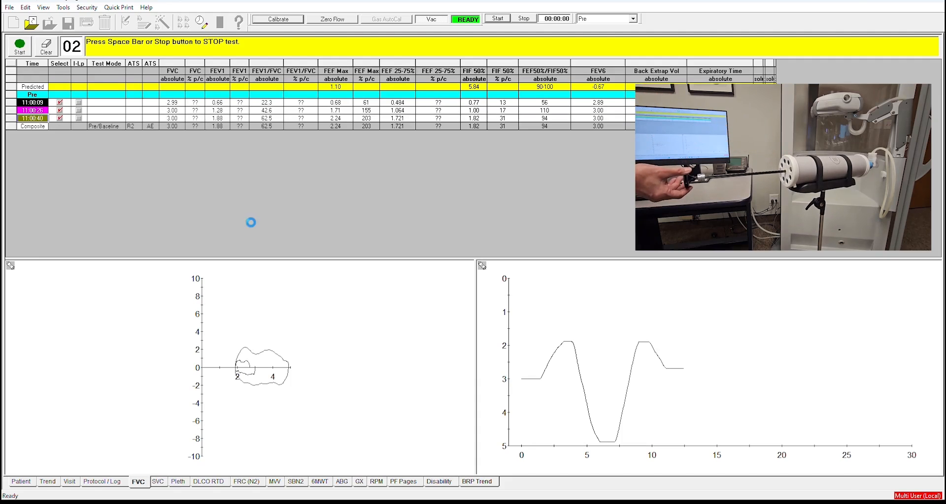
key("space")
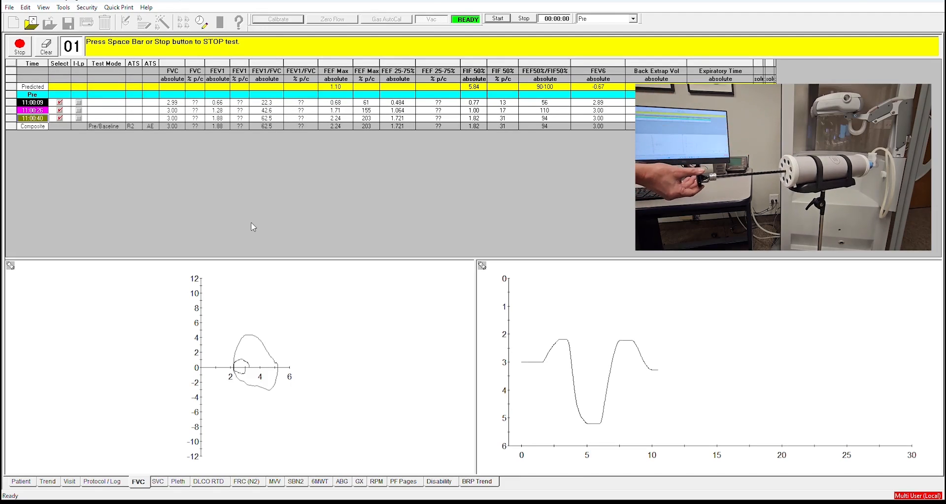
key("space")
key("space")
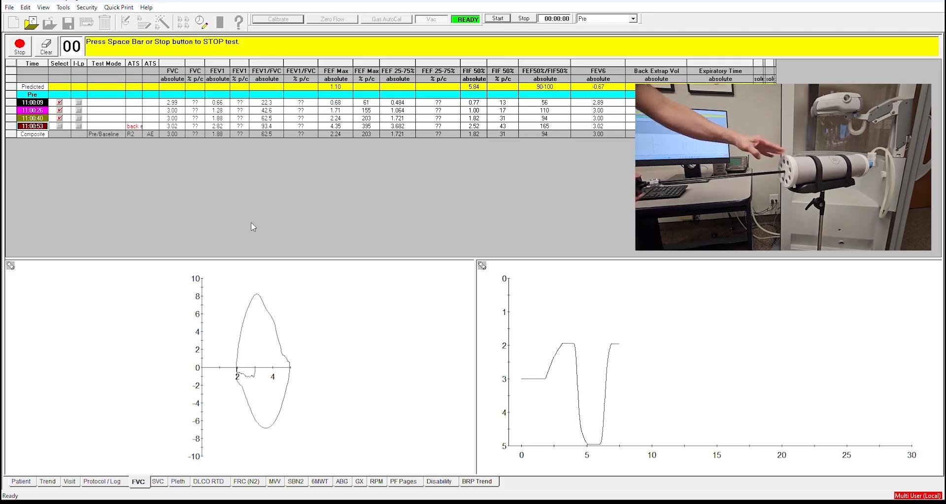
key("space")
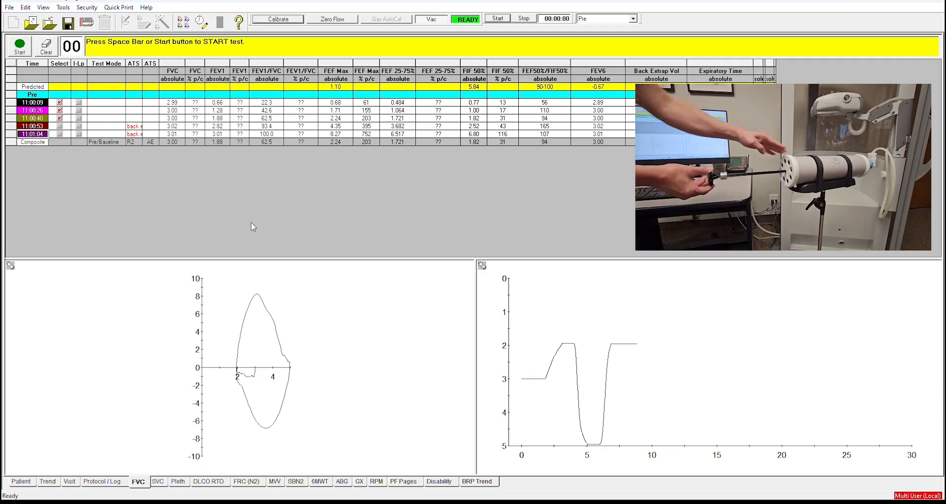
key("space")
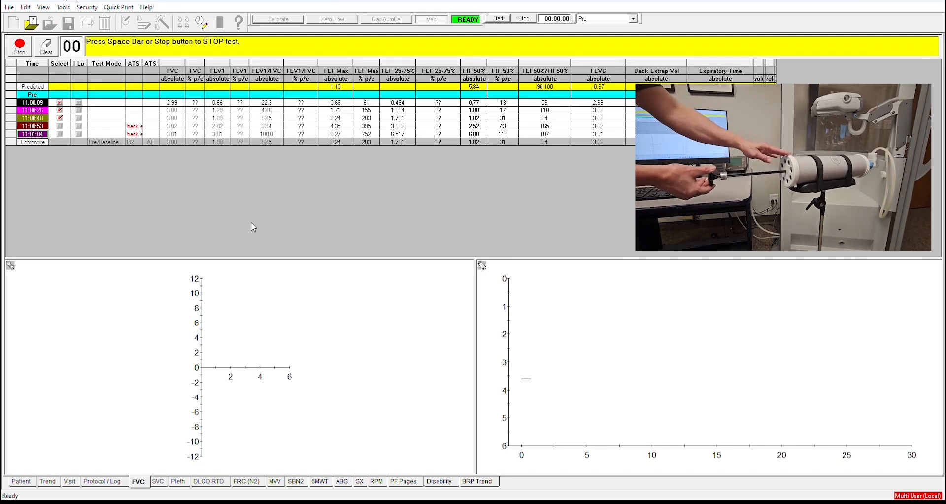
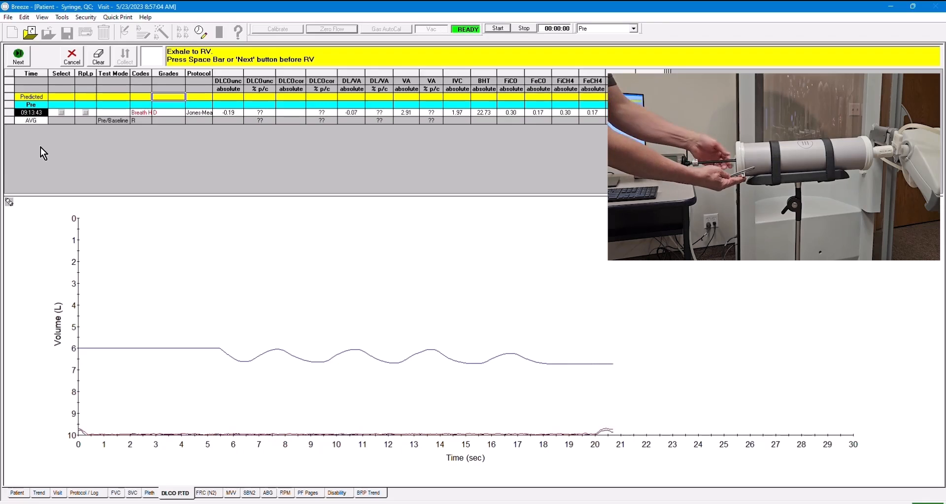
- Advance the DLCO syringe maneuver to the inhale-and-hold step
key("space")
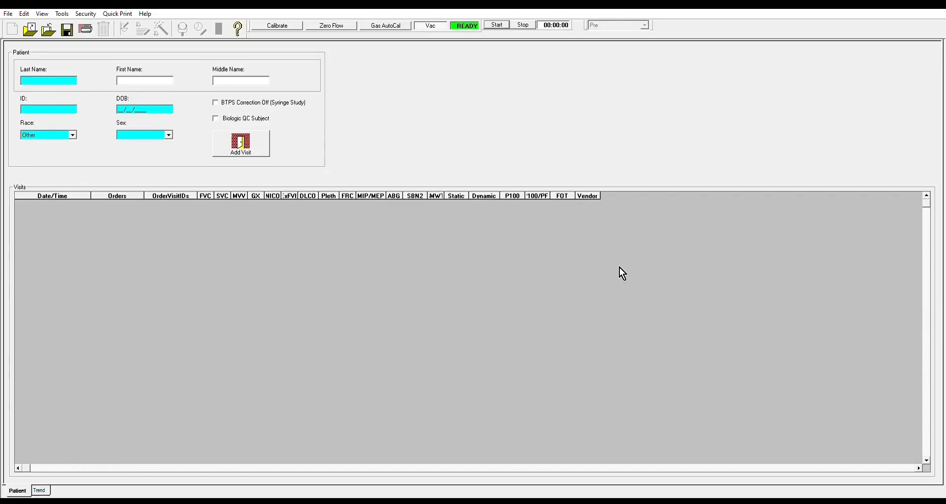
- Enter last name 'Syringe w BTPS', ID 'Syringe BTPS' and birth date 12/12/2012
left_click(38, 79)
type("Syringe w BTPS")
left_click(31, 105)
type("Syringe BTPS")
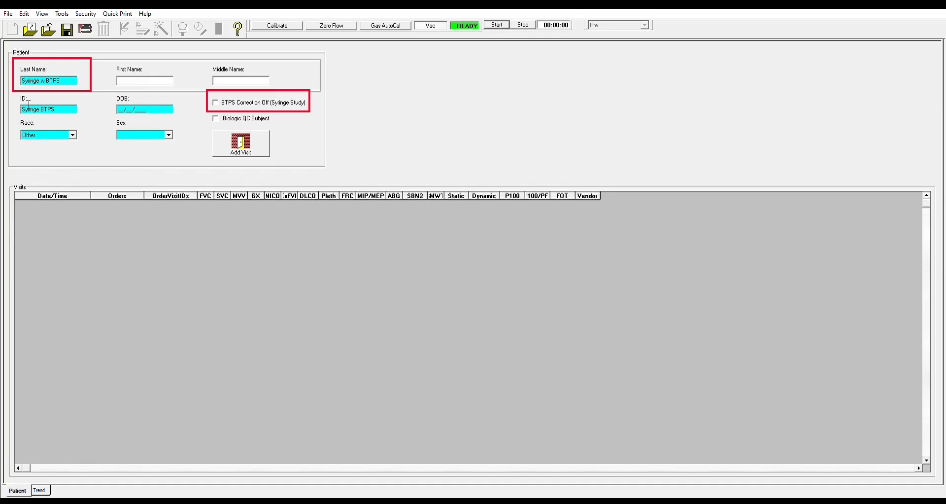
type("12/12/2012")
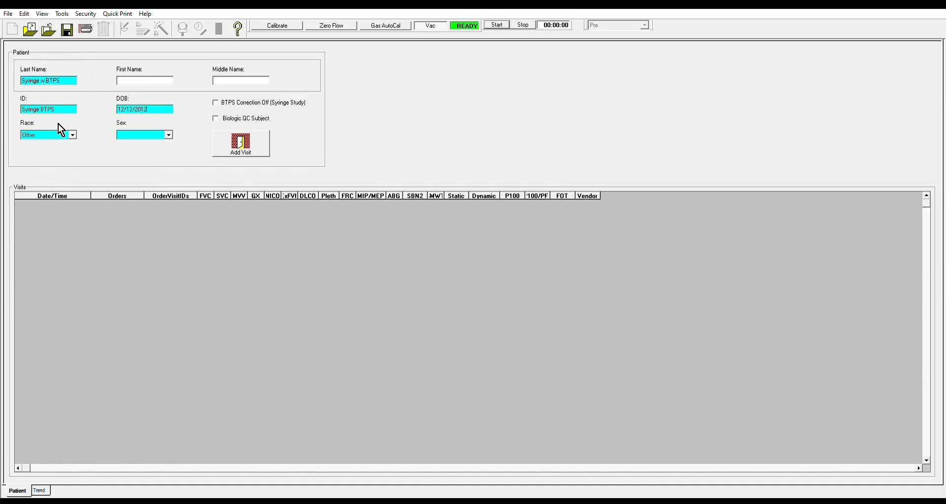
- Set the subject's sex to <Unspecified> and add a new visit
left_click(154, 146)
left_click(238, 136)
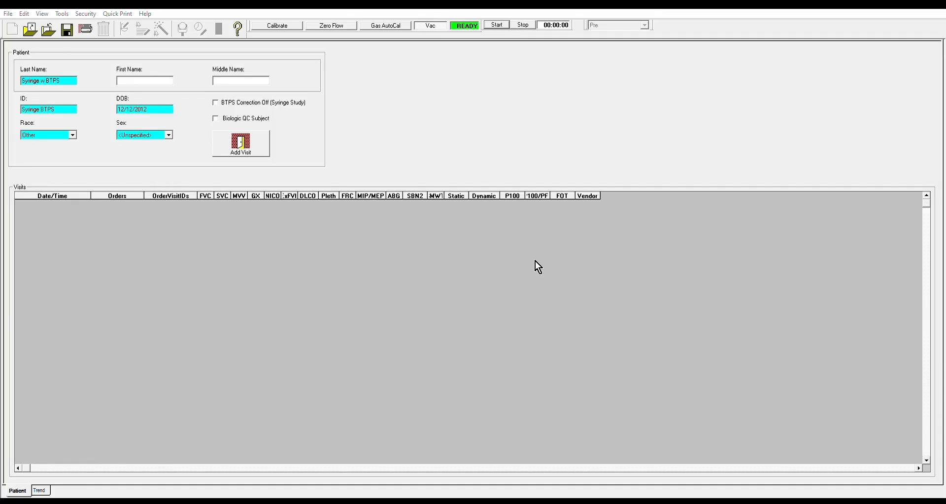
left_click(534, 264)
left_click(243, 132)
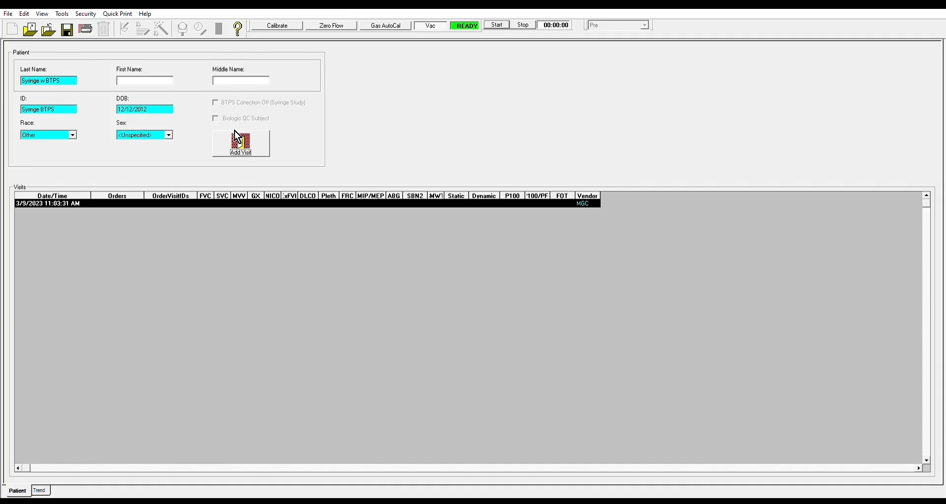
- Enter visit height 66 inches and weight 150 Lbs, then go to the DLCO RTD screen
type("66")
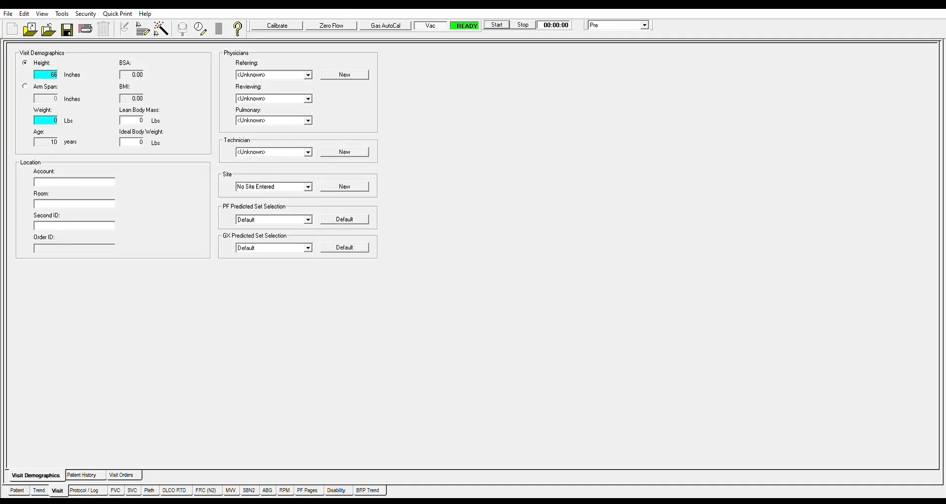
key("Tab")
type("150")
left_click(175, 490)
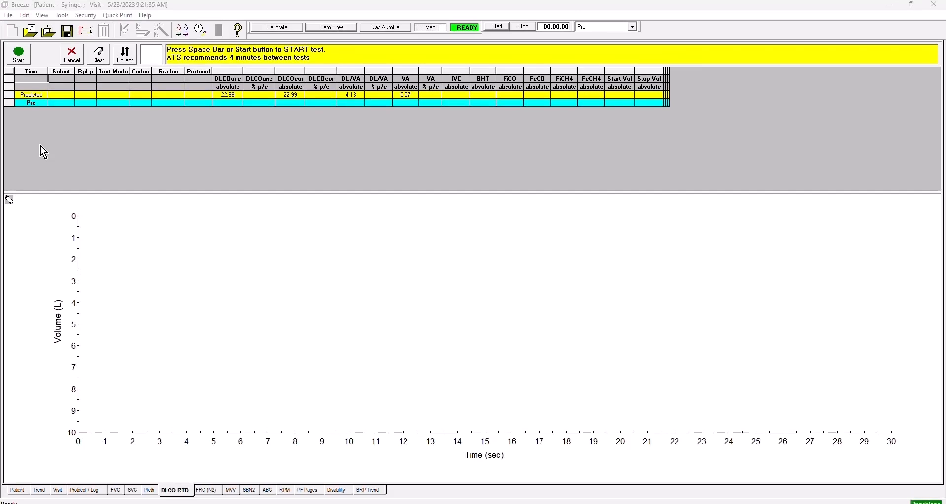
- Start the DLCO test so it waits for four tidal syringe breaths
left_click(22, 55)
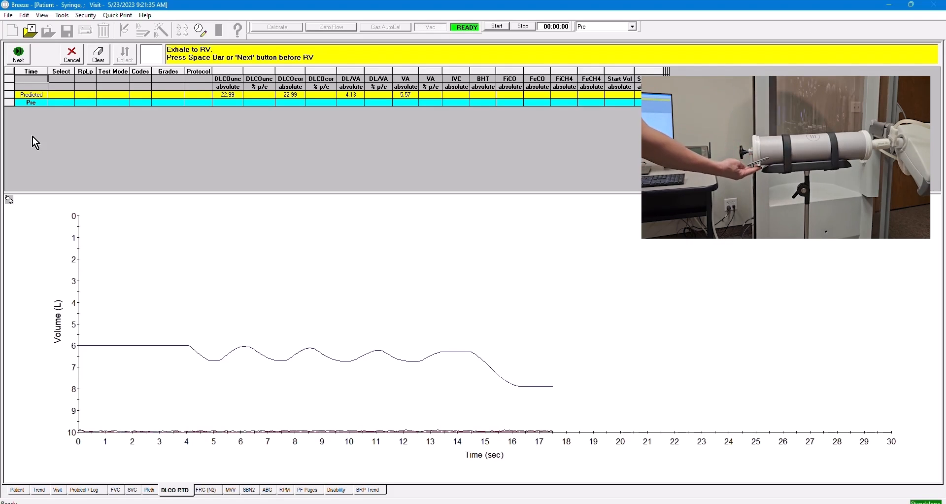
- Advance the DLCO test past tidal breathing and exhalation to the rapid inhalation to TLC
key("space")
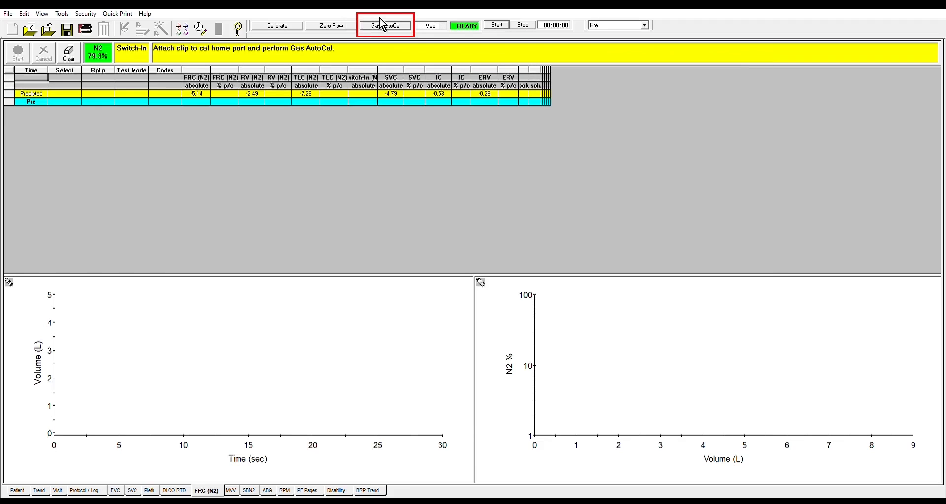
- Run Gas AutoCal with the clip on the cal home port
left_click(381, 23)
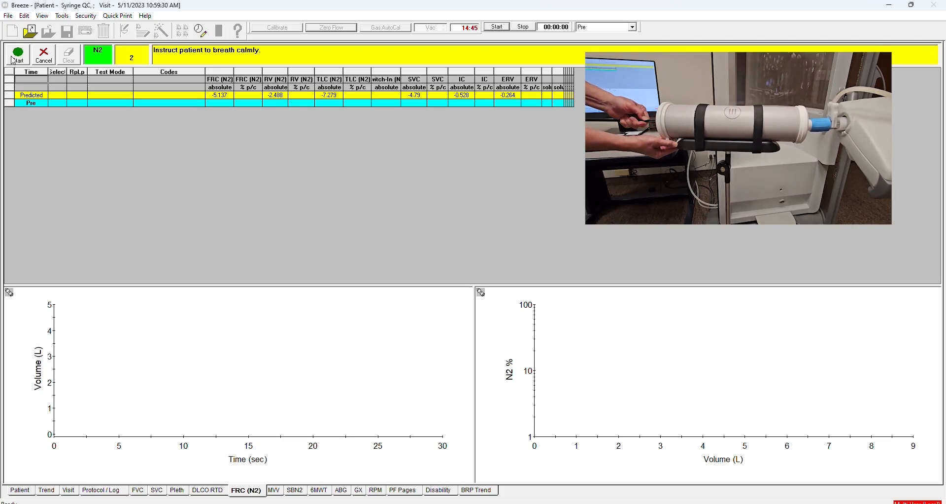
- Run an N2 washout syringe trial, recording FRC 2.720, RV 2.710 and TLC 3.242
left_click(14, 60)
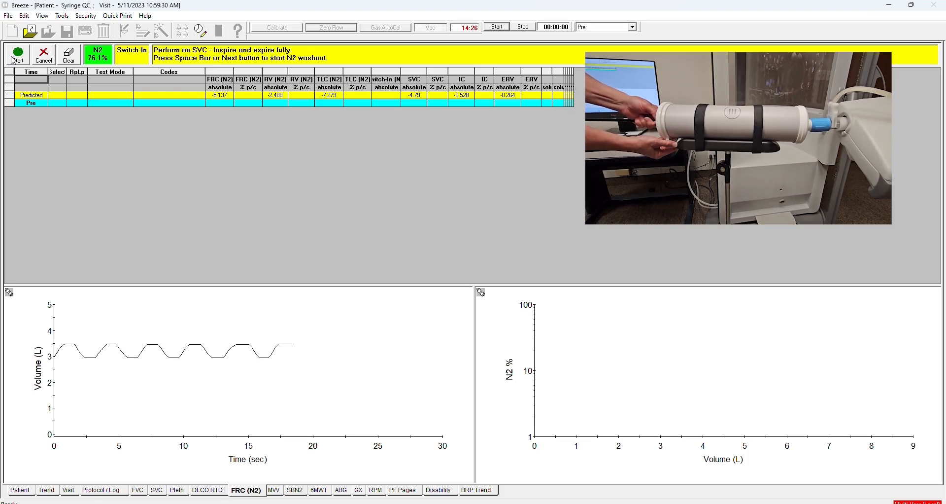
left_click(14, 60)
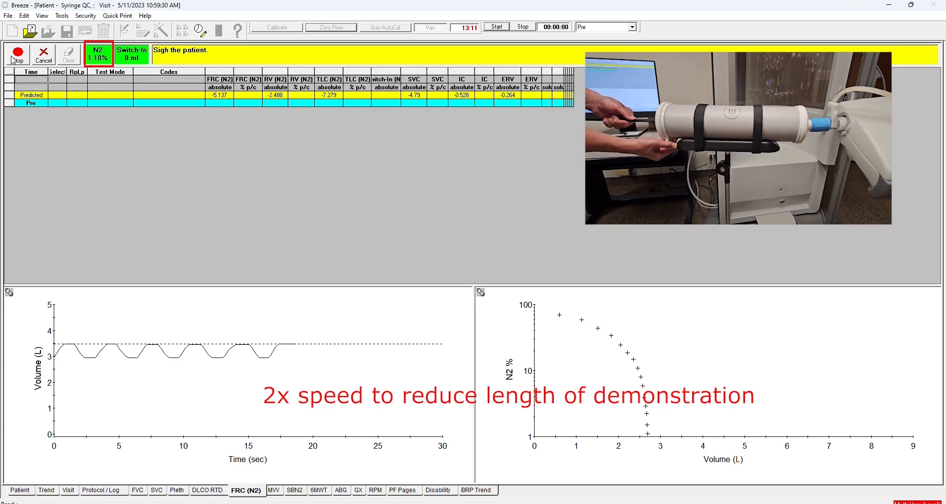
left_click(14, 60)
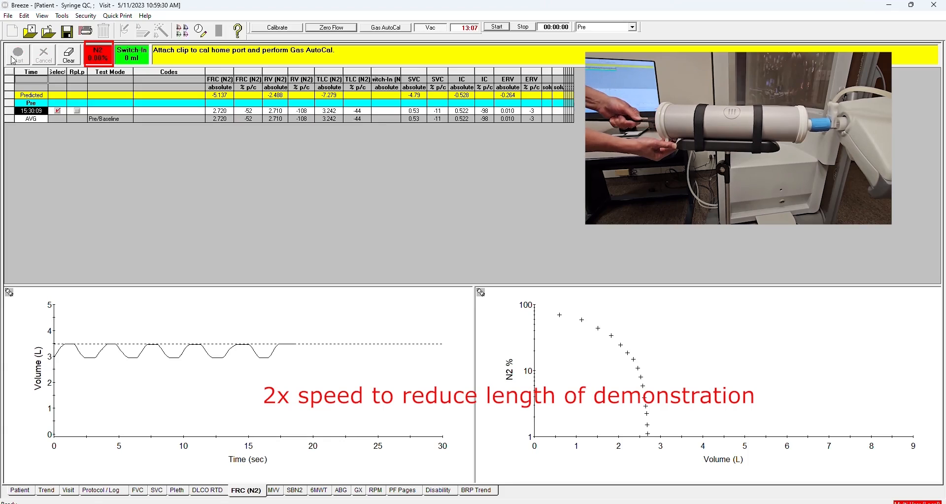